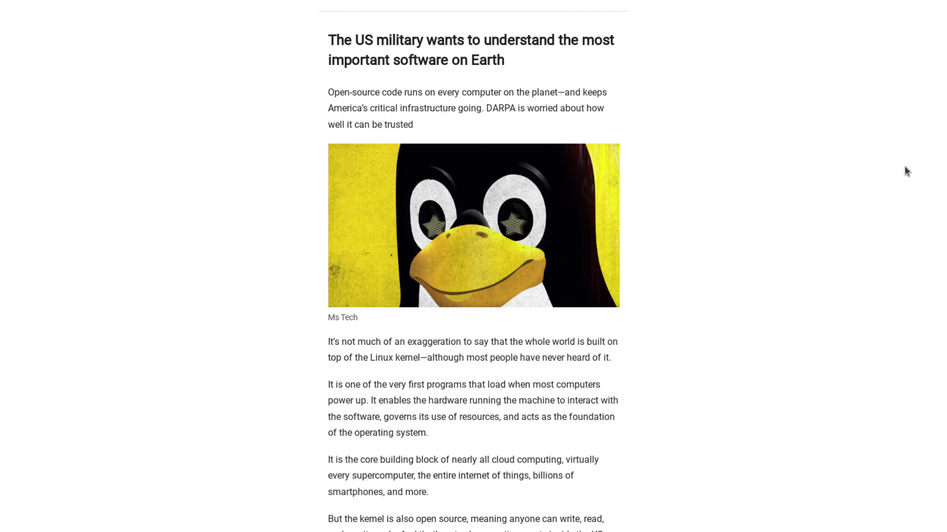
{"action": "scroll", "coordinate": [901, 174], "scroll_direction": "down", "scroll_amount": 1}
{"action": "scroll", "coordinate": [902, 174], "scroll_direction": "down", "scroll_amount": 2}
{"action": "scroll", "coordinate": [901, 174], "scroll_direction": "down", "scroll_amount": 1}
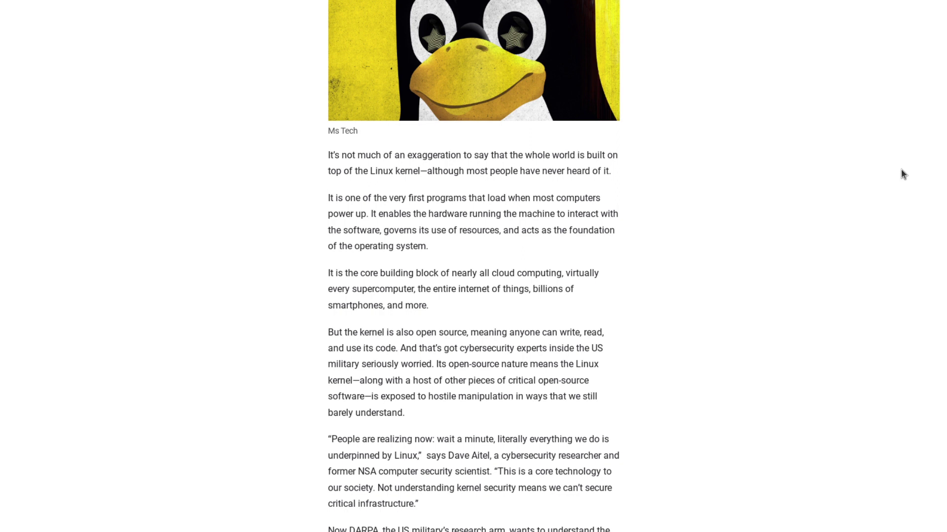
{"action": "scroll", "coordinate": [901, 175], "scroll_direction": "down", "scroll_amount": 2}
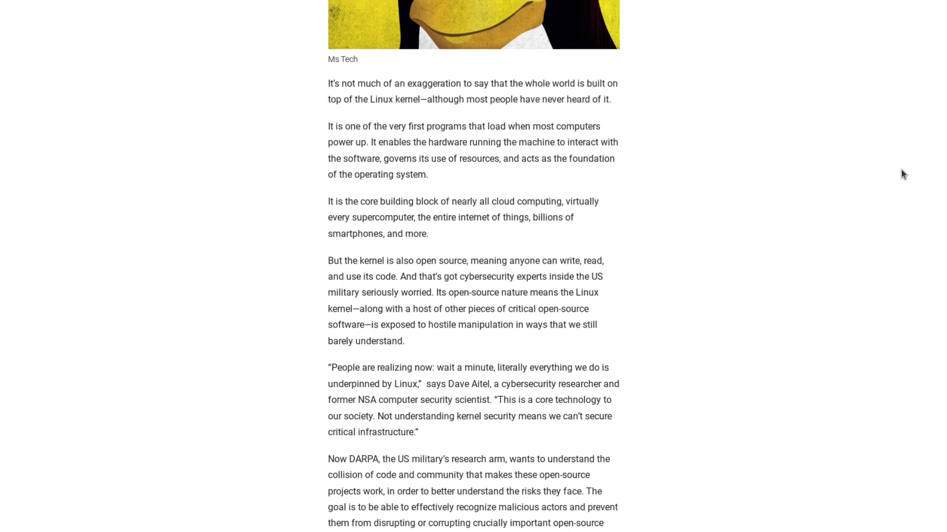
{"action": "scroll", "coordinate": [901, 175], "scroll_direction": "down", "scroll_amount": 2}
{"action": "scroll", "coordinate": [901, 174], "scroll_direction": "down", "scroll_amount": 1}
{"action": "scroll", "coordinate": [900, 176], "scroll_direction": "down", "scroll_amount": 1}
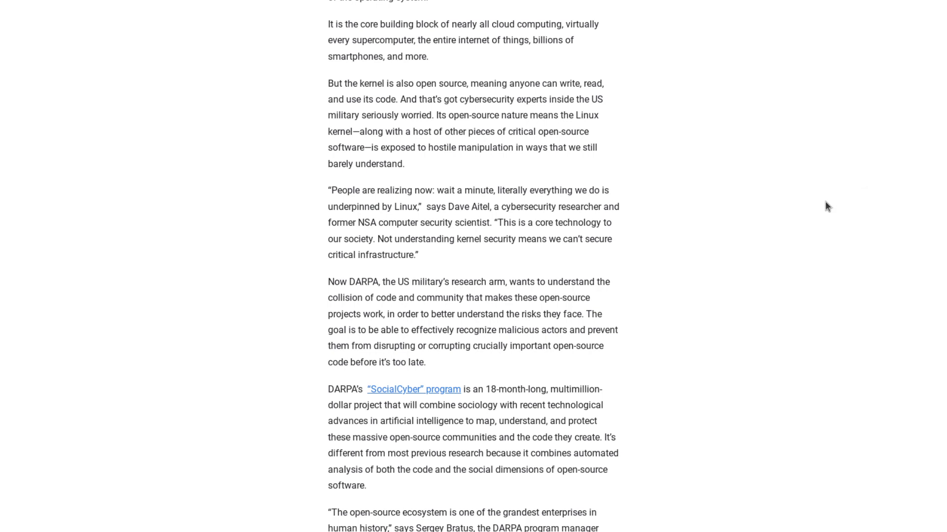
{"action": "scroll", "coordinate": [822, 210], "scroll_direction": "down", "scroll_amount": 3}
{"action": "scroll", "coordinate": [822, 210], "scroll_direction": "down", "scroll_amount": 2}
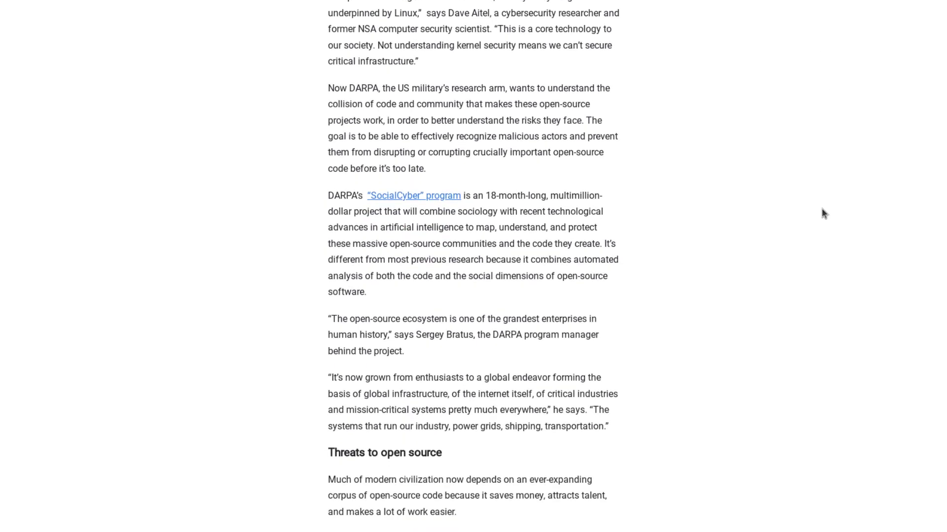
{"action": "scroll", "coordinate": [822, 211], "scroll_direction": "down", "scroll_amount": 2}
{"action": "scroll", "coordinate": [821, 214], "scroll_direction": "down", "scroll_amount": 1}
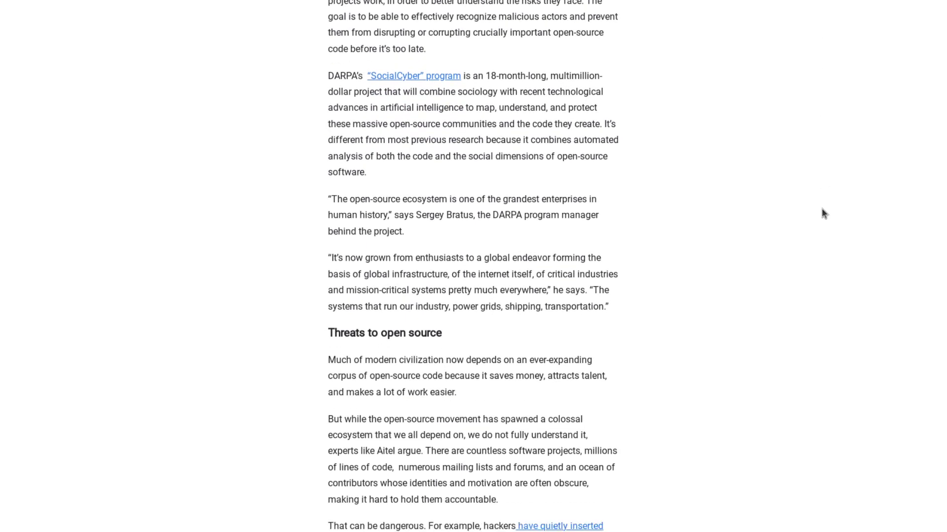
{"action": "scroll", "coordinate": [822, 214], "scroll_direction": "down", "scroll_amount": 2}
{"action": "scroll", "coordinate": [822, 212], "scroll_direction": "down", "scroll_amount": 2}
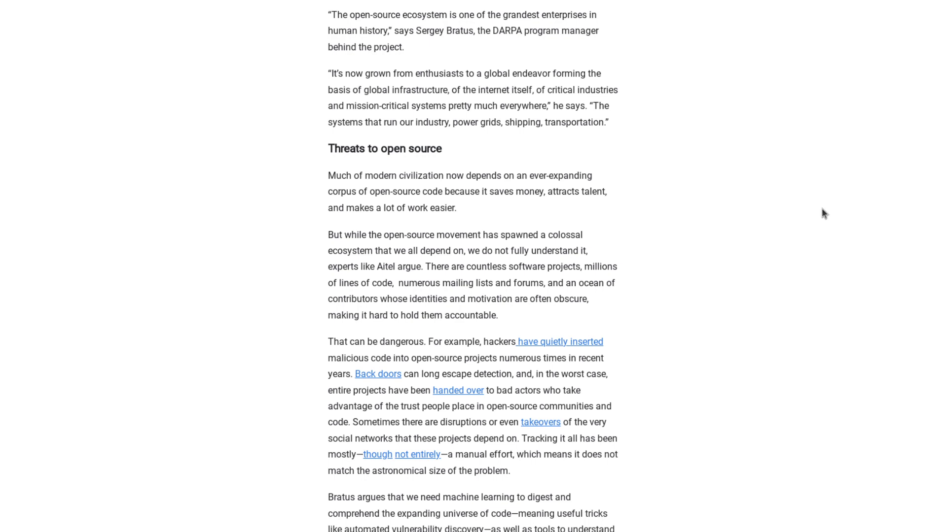
{"action": "scroll", "coordinate": [822, 213], "scroll_direction": "down", "scroll_amount": 2}
{"action": "scroll", "coordinate": [822, 213], "scroll_direction": "down", "scroll_amount": 1}
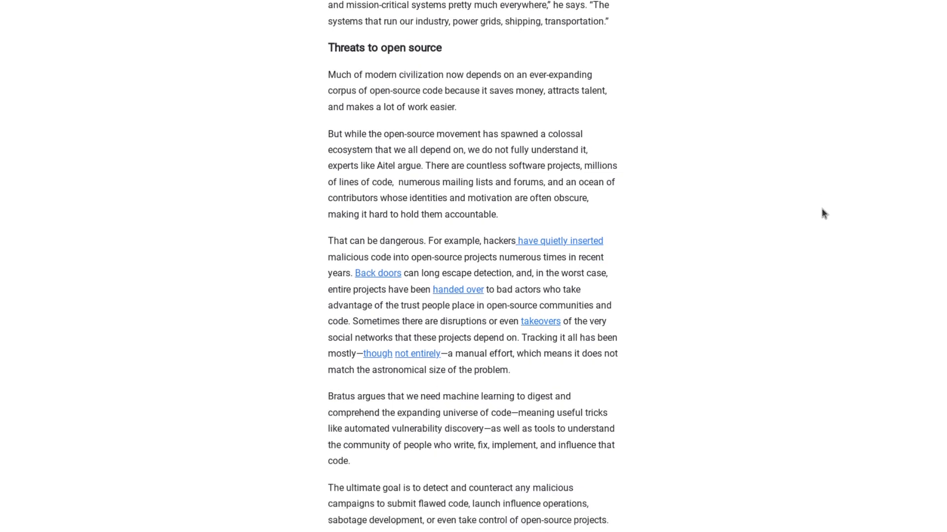
{"action": "scroll", "coordinate": [822, 213], "scroll_direction": "down", "scroll_amount": 1}
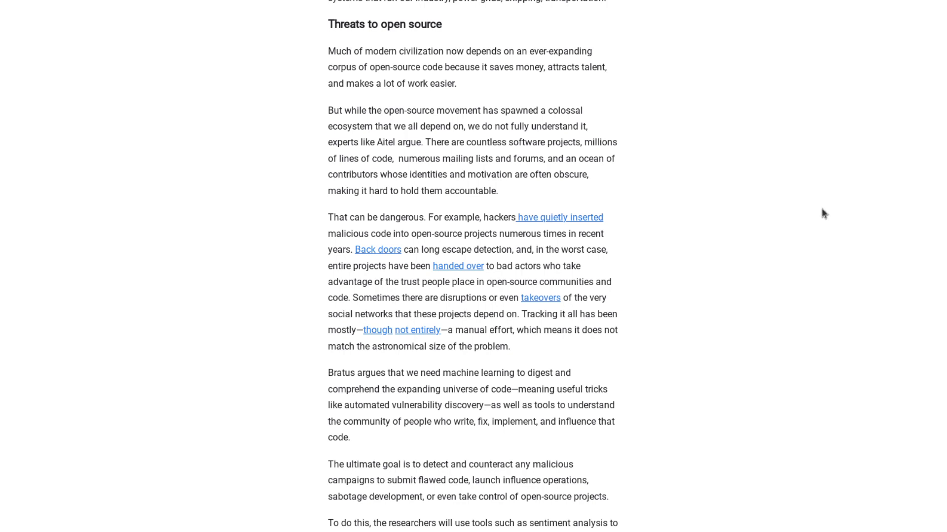
{"action": "scroll", "coordinate": [822, 213], "scroll_direction": "down", "scroll_amount": 2}
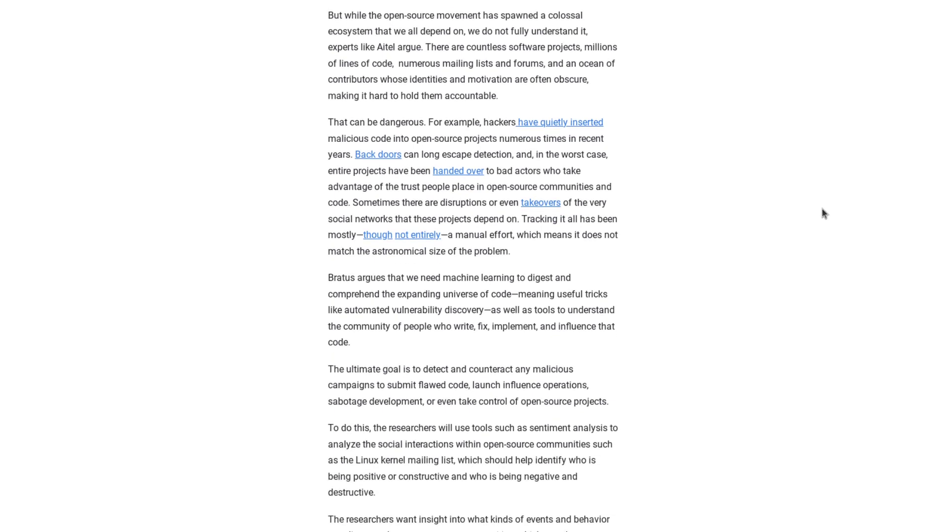
{"action": "scroll", "coordinate": [822, 213], "scroll_direction": "down", "scroll_amount": 2}
{"action": "scroll", "coordinate": [822, 213], "scroll_direction": "down", "scroll_amount": 3}
{"action": "scroll", "coordinate": [821, 213], "scroll_direction": "down", "scroll_amount": 1}
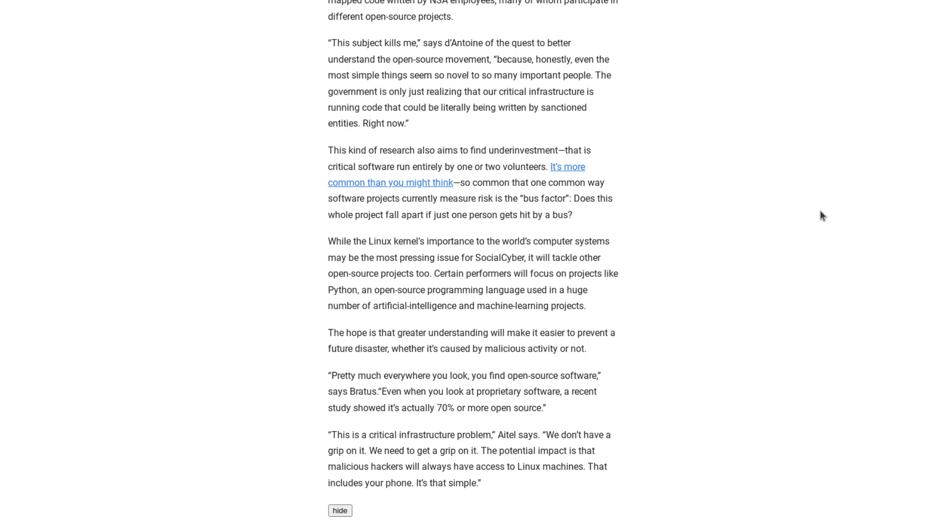
{"action": "scroll", "coordinate": [820, 212], "scroll_direction": "up", "scroll_amount": 2}
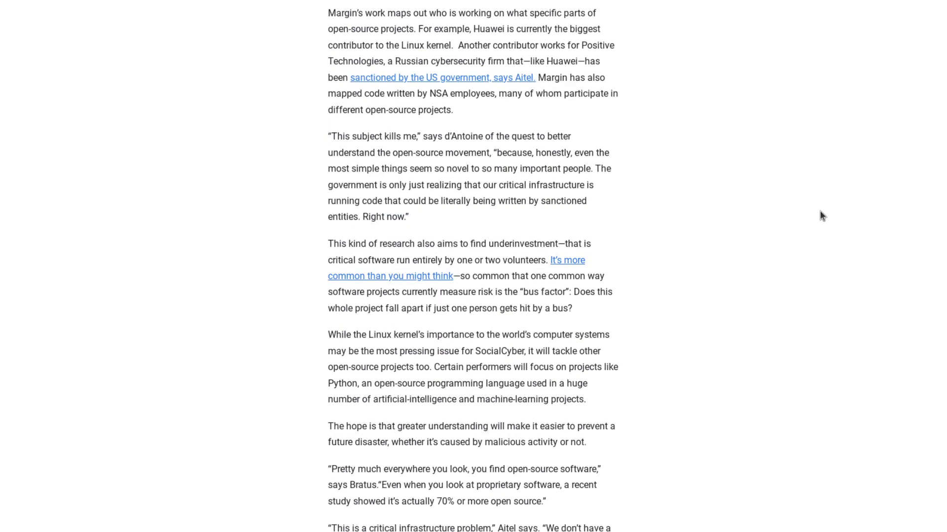
{"action": "scroll", "coordinate": [820, 216], "scroll_direction": "up", "scroll_amount": 3}
{"action": "scroll", "coordinate": [820, 216], "scroll_direction": "up", "scroll_amount": 1}
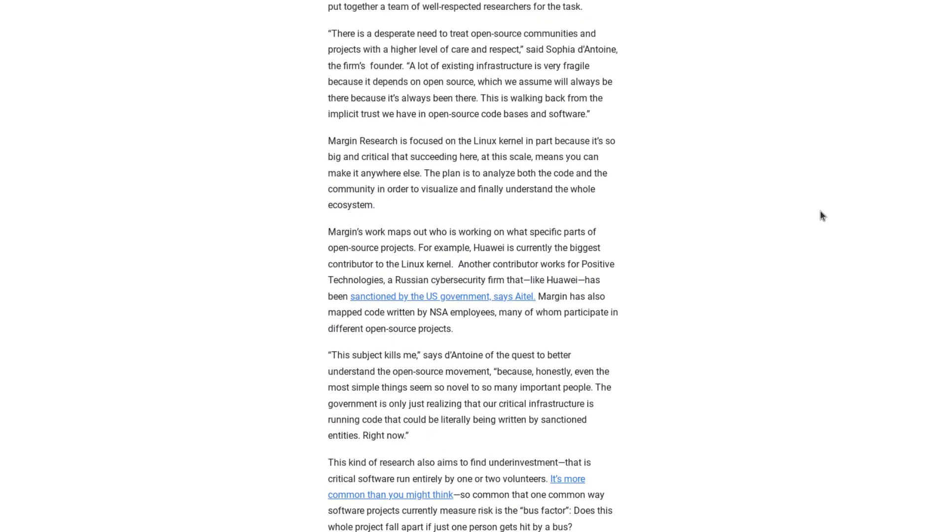
{"action": "scroll", "coordinate": [820, 216], "scroll_direction": "up", "scroll_amount": 1}
{"action": "scroll", "coordinate": [820, 216], "scroll_direction": "up", "scroll_amount": 3}
{"action": "scroll", "coordinate": [821, 211], "scroll_direction": "up", "scroll_amount": 3}
{"action": "scroll", "coordinate": [820, 211], "scroll_direction": "up", "scroll_amount": 3}
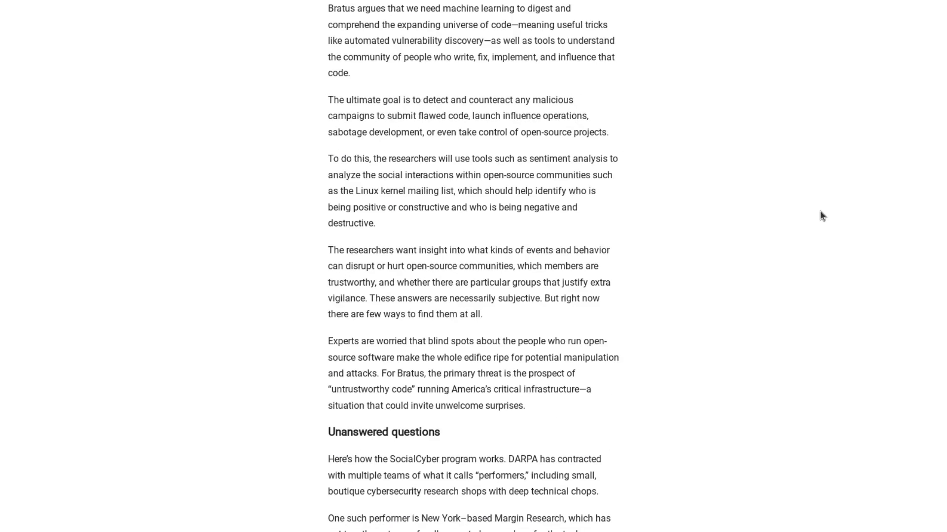
{"action": "scroll", "coordinate": [821, 215], "scroll_direction": "up", "scroll_amount": 2}
{"action": "scroll", "coordinate": [820, 215], "scroll_direction": "up", "scroll_amount": 3}
{"action": "scroll", "coordinate": [821, 215], "scroll_direction": "up", "scroll_amount": 4}
{"action": "scroll", "coordinate": [820, 215], "scroll_direction": "up", "scroll_amount": 6}
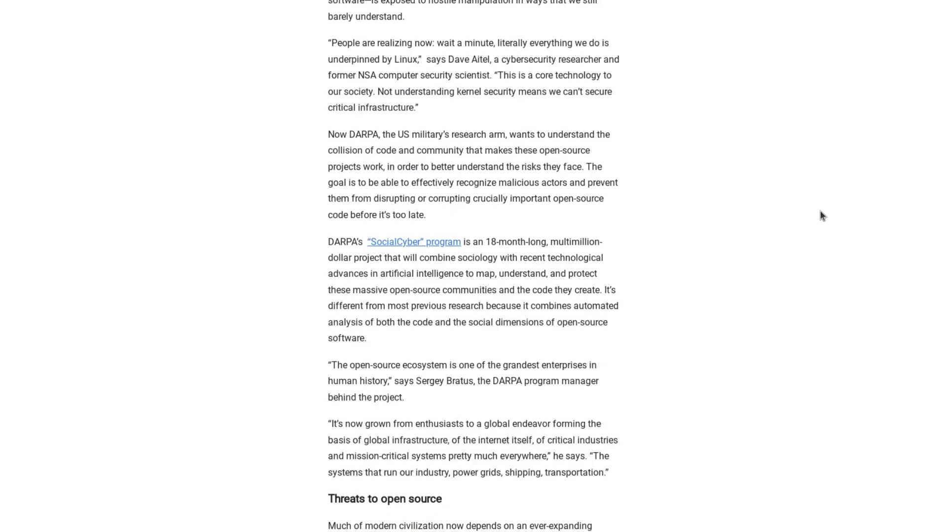
{"action": "scroll", "coordinate": [820, 215], "scroll_direction": "up", "scroll_amount": 3}
{"action": "scroll", "coordinate": [821, 215], "scroll_direction": "up", "scroll_amount": 3}
{"action": "scroll", "coordinate": [819, 216], "scroll_direction": "up", "scroll_amount": 3}
{"action": "scroll", "coordinate": [820, 216], "scroll_direction": "up", "scroll_amount": 1}
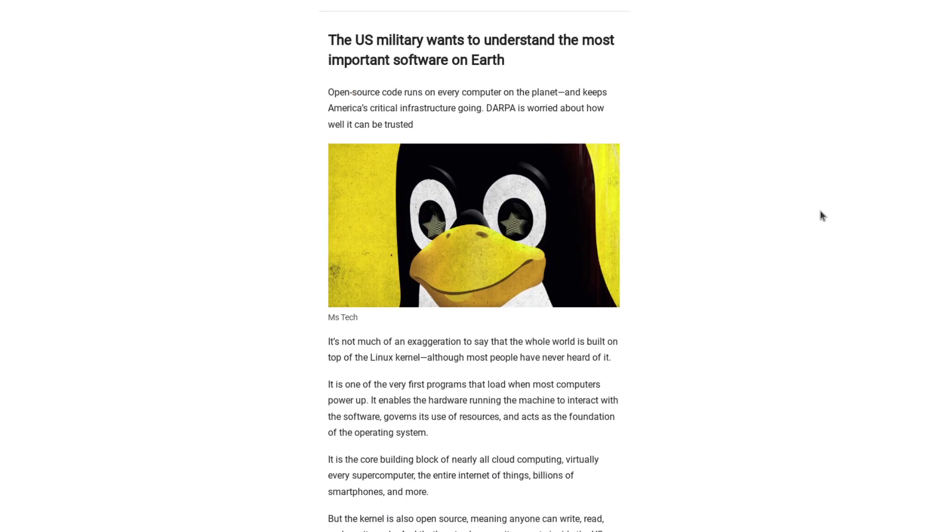